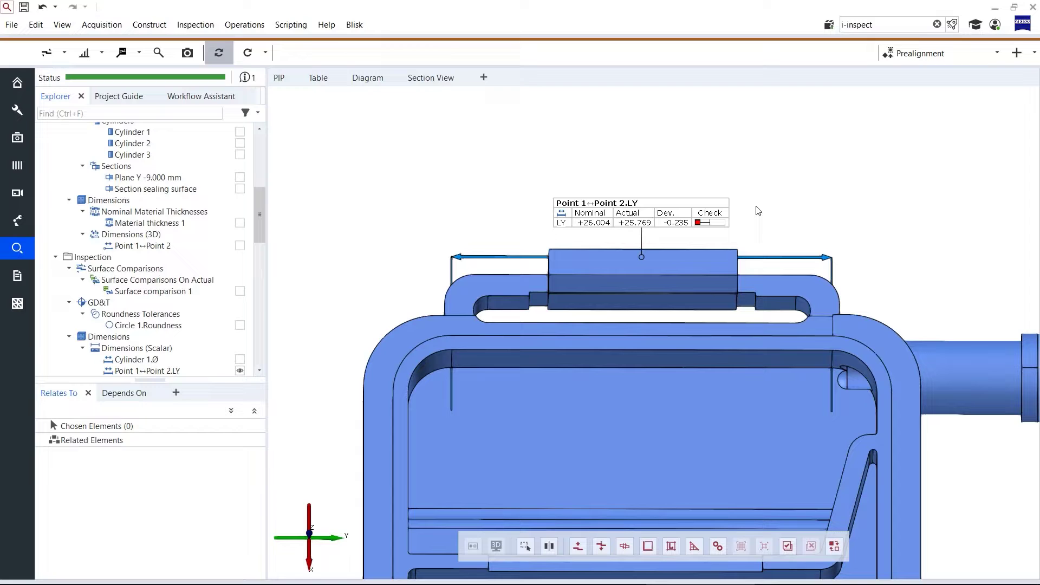
# - Select the Point 1↔Point 2.LY dimension and list the elements it depends on, expanding and enlarging the list
pyautogui.click(693, 205)
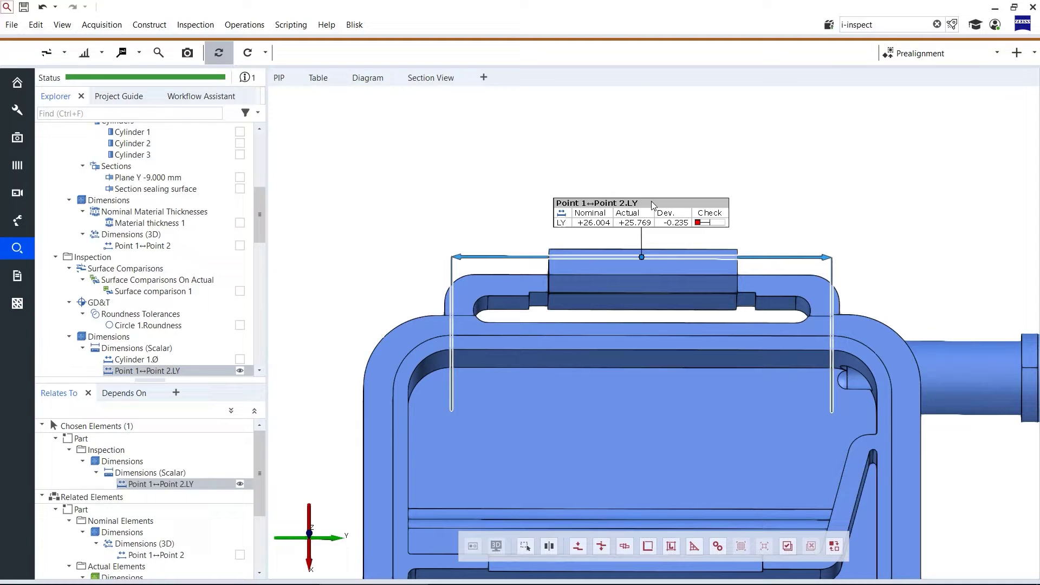
pyautogui.scroll(5, 164, 227)
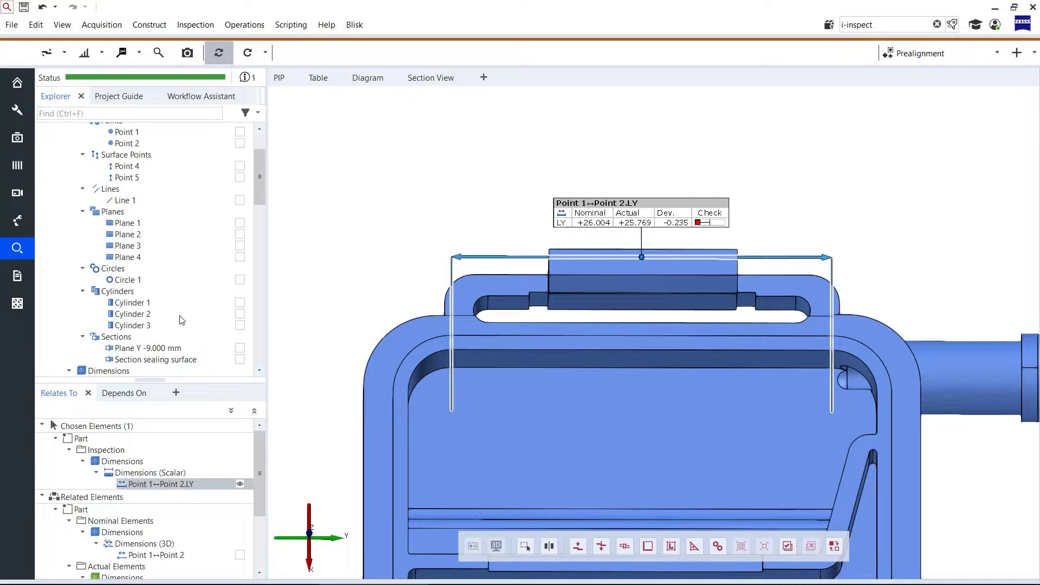
pyautogui.click(131, 396)
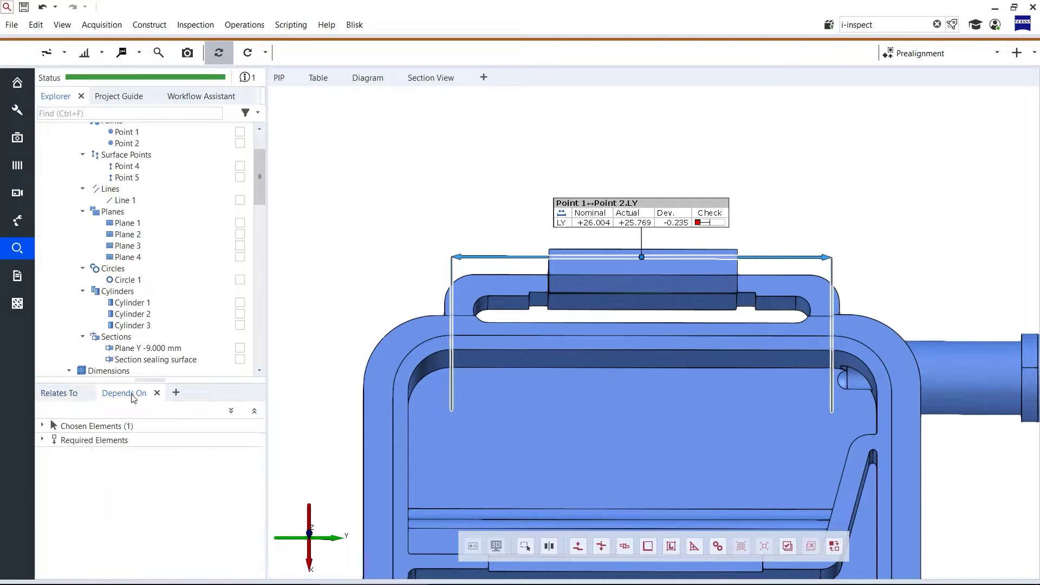
pyautogui.click(136, 426)
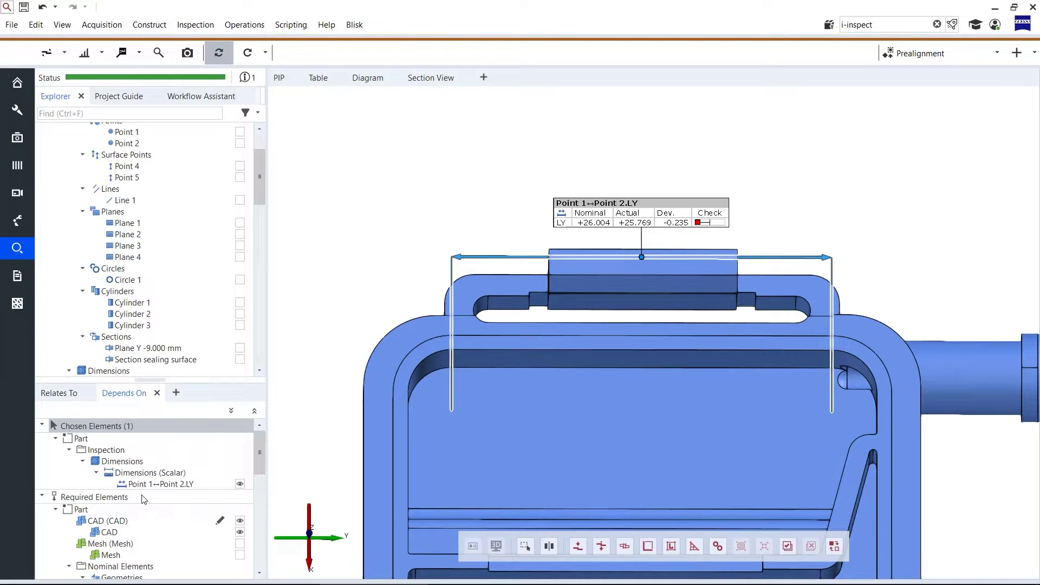
pyautogui.moveTo(154, 381); pyautogui.dragTo(154, 269)
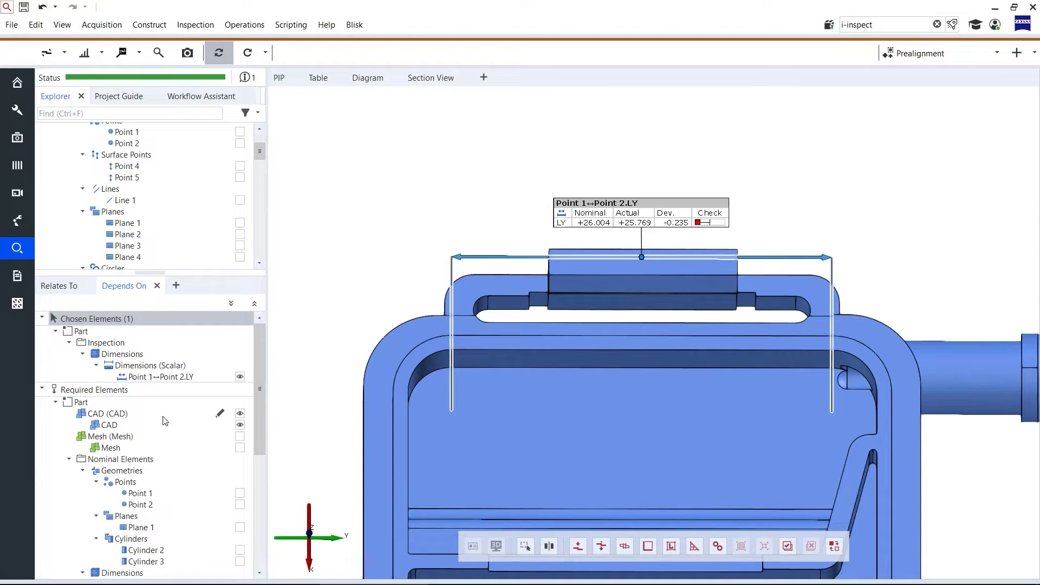
# - Show the dimension's required nominal elements in the 3D view: Point 1, Point 2, Plane 1, Cylinder 2 and Cylinder 3
pyautogui.click(240, 494)
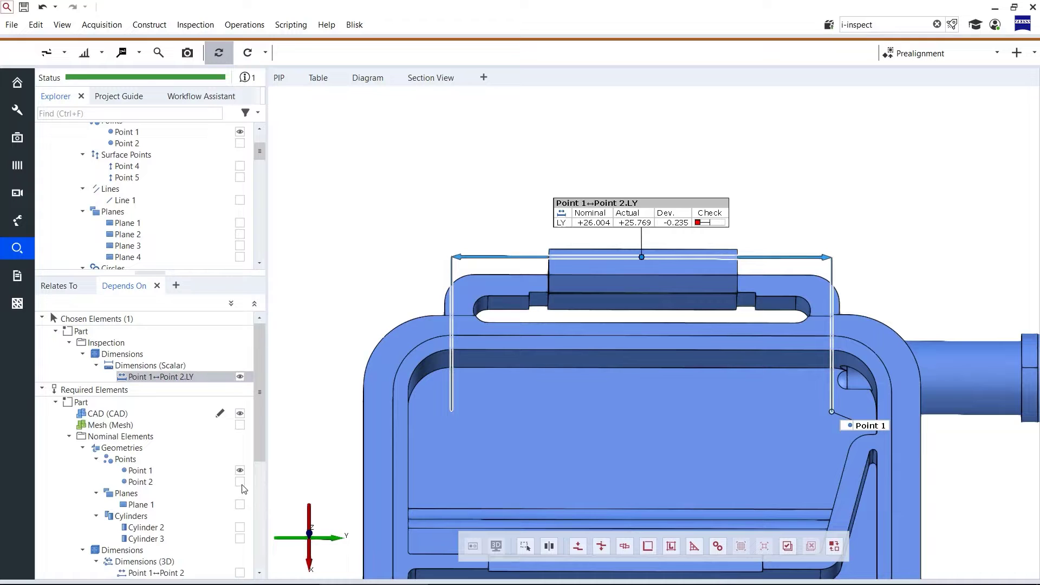
pyautogui.click(240, 482)
pyautogui.click(240, 504)
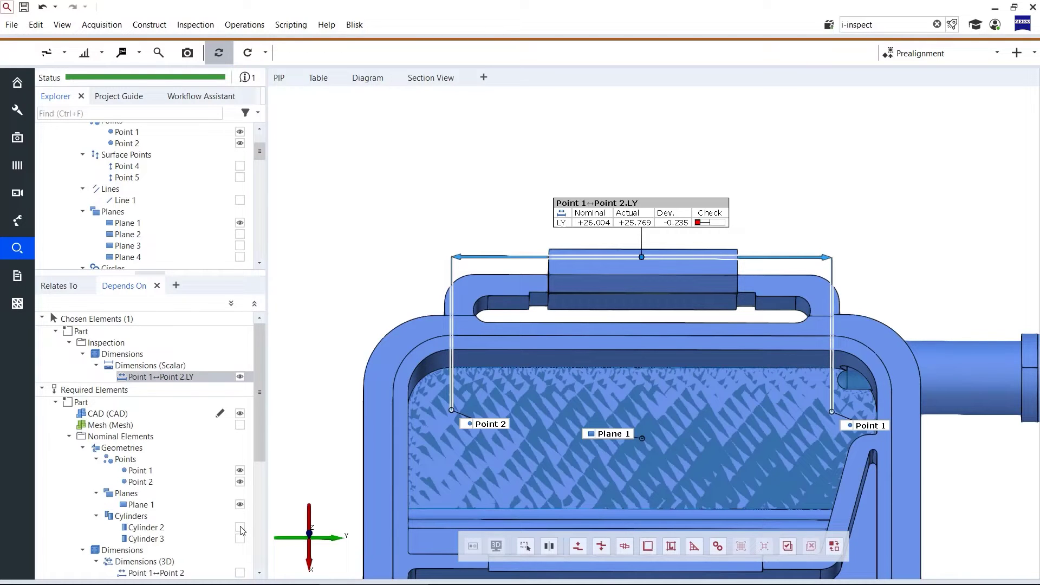
pyautogui.click(240, 527)
pyautogui.click(240, 539)
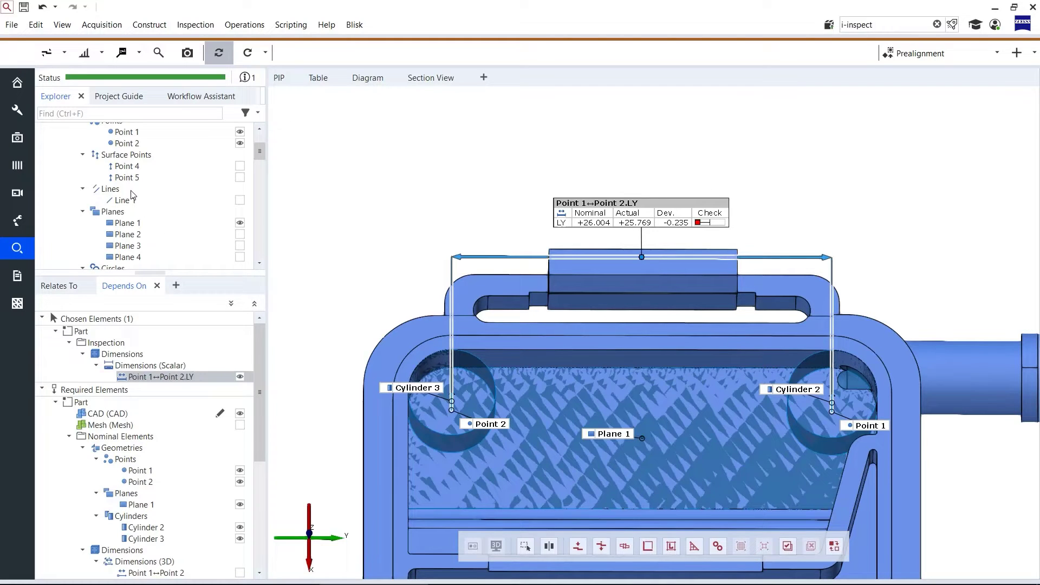
# - Restore the view saved in the Start tag and hide the Explorer to enlarge the 3D view
pyautogui.scroll(1, 133, 193)
pyautogui.scroll(1, 134, 195)
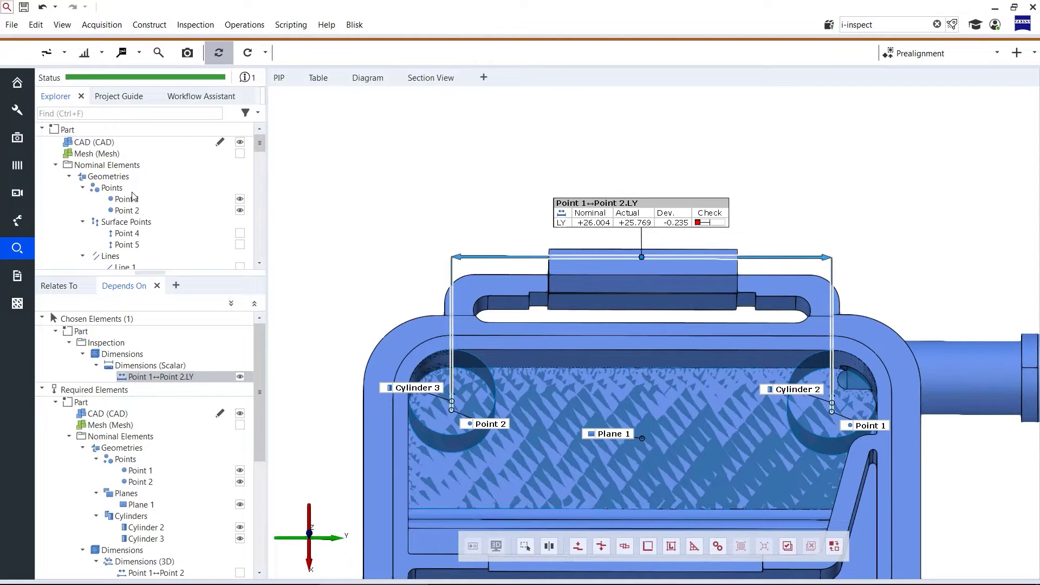
pyautogui.moveTo(148, 272); pyautogui.dragTo(160, 383)
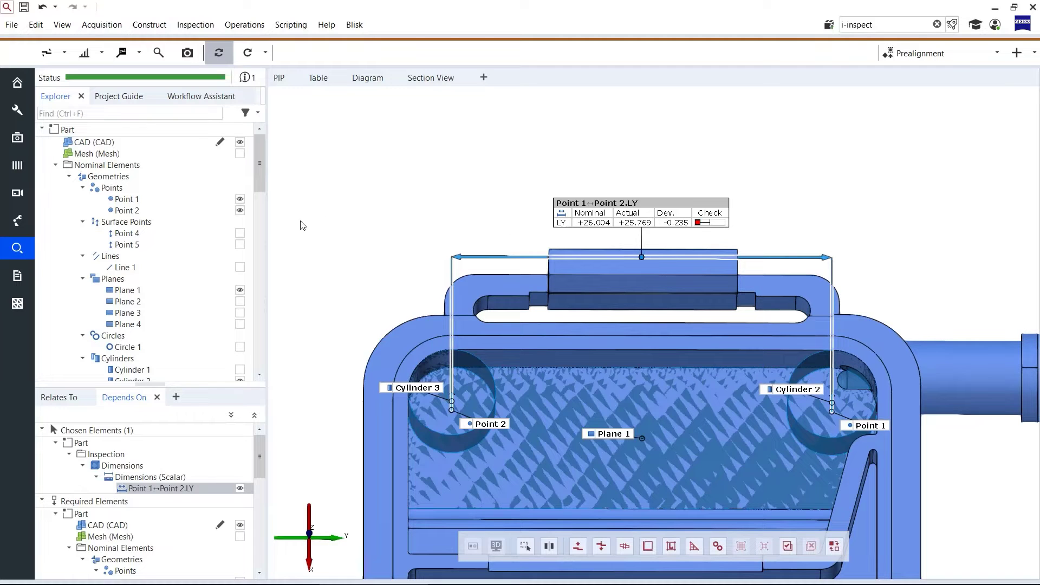
pyautogui.moveTo(264, 208); pyautogui.dragTo(265, 379)
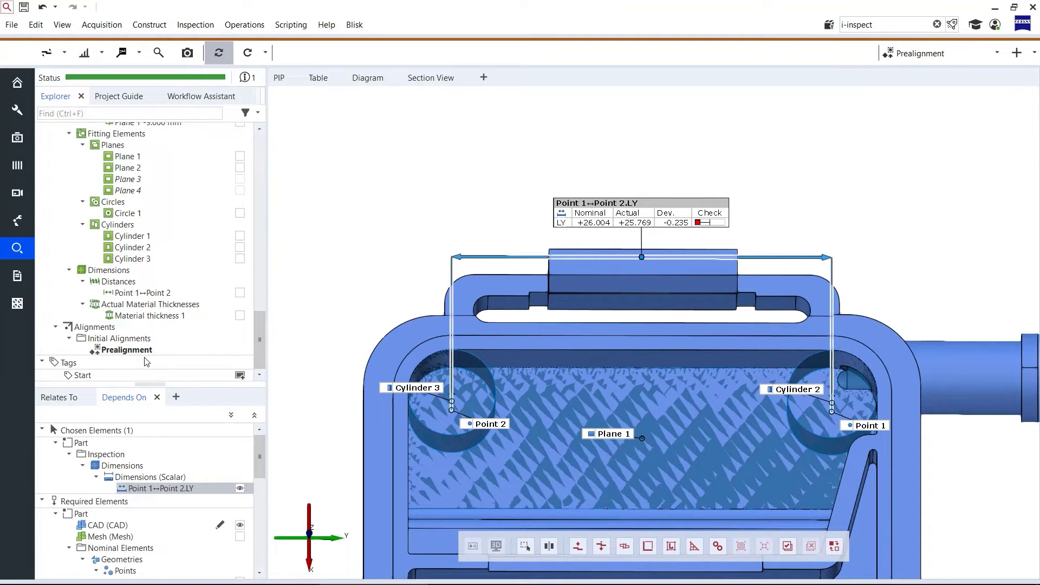
pyautogui.click(122, 374)
pyautogui.moveTo(119, 376); pyautogui.dragTo(366, 250)
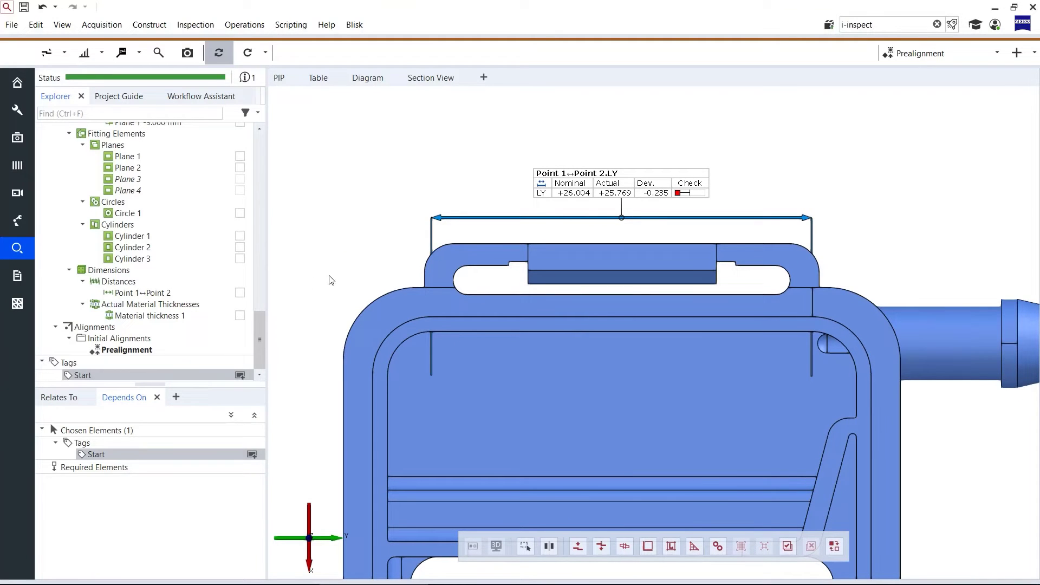
pyautogui.click(276, 323)
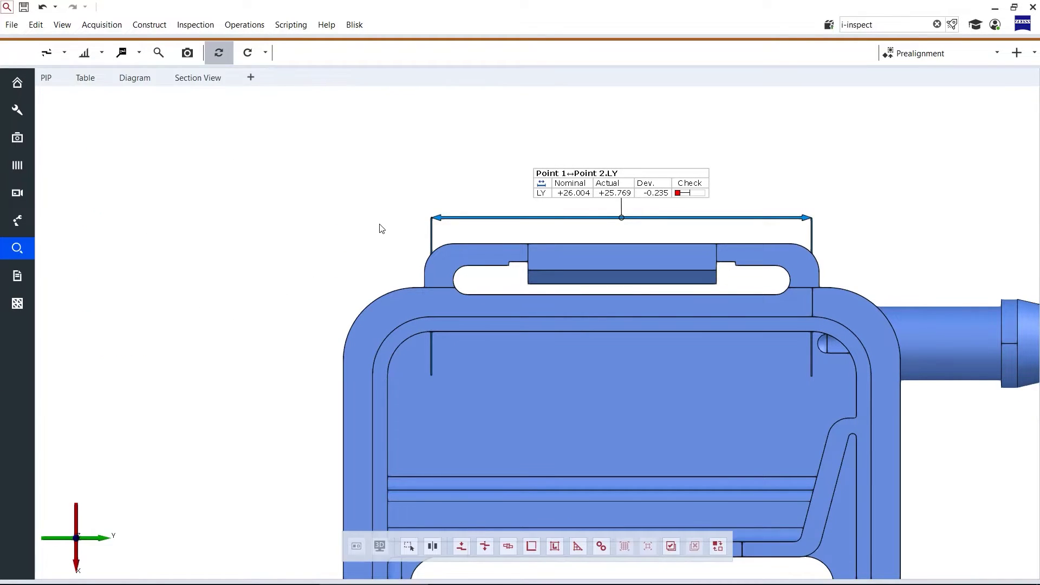
# - Select the Point 1↔Point 2.LY dimension, call up I-Inspect, and show the Point 2 intersection point from its creation sequence
pyautogui.moveTo(378, 228); pyautogui.dragTo(289, 287, button='right')
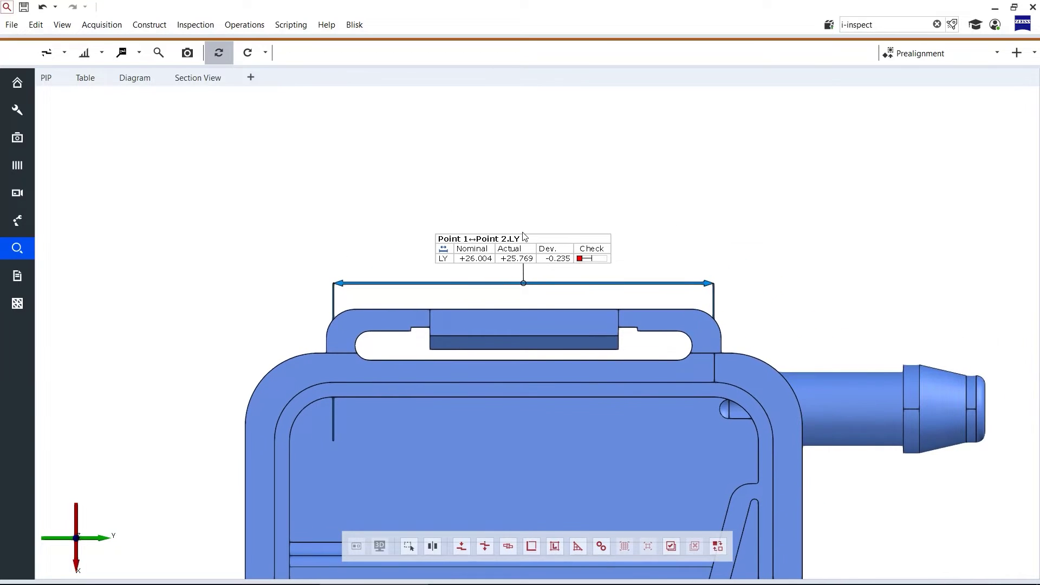
pyautogui.rightClick(686, 226)
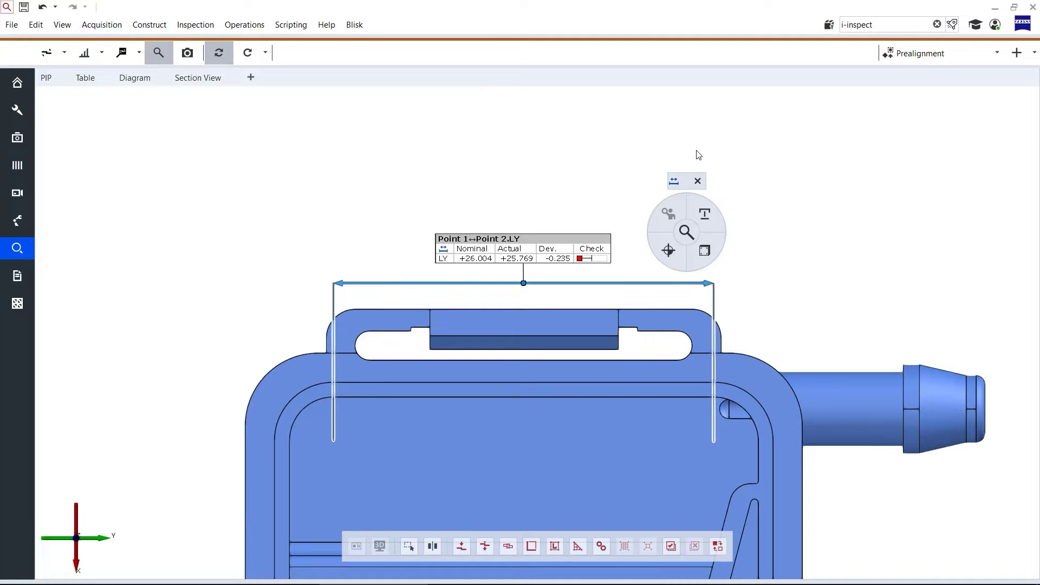
pyautogui.click(686, 232)
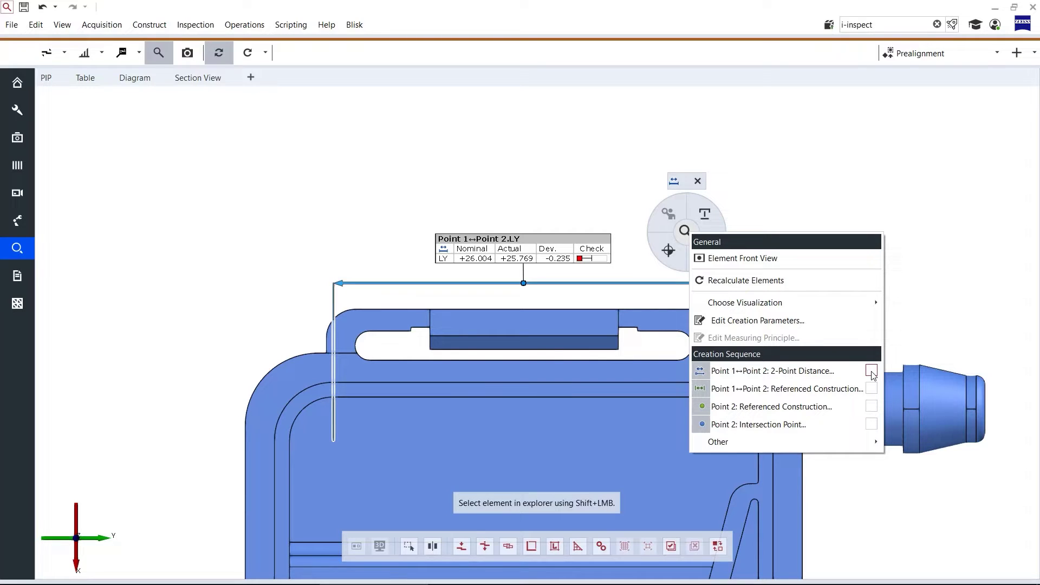
pyautogui.click(872, 424)
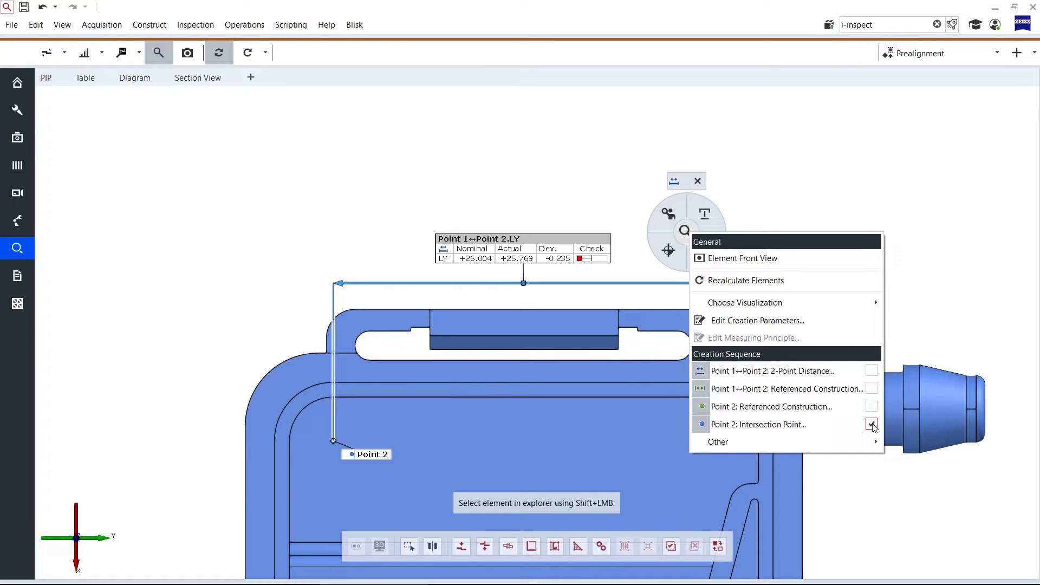
pyautogui.moveTo(877, 442)
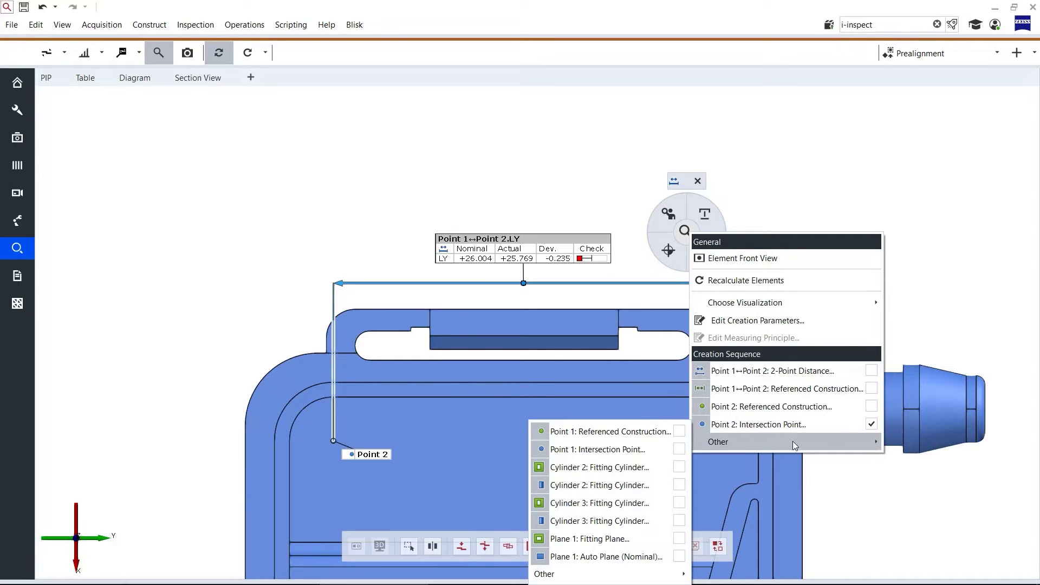
# - Show the nominal Point 1, Cylinder 2, Cylinder 3 and Plane 1 from the dimension's creation sequence and examine them on the part
pyautogui.click(679, 449)
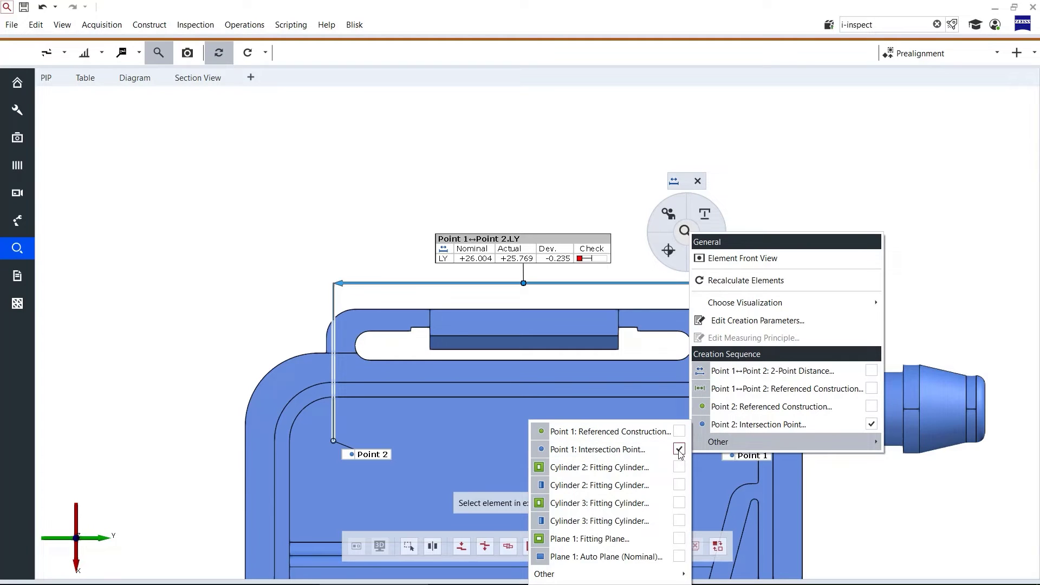
pyautogui.click(679, 484)
pyautogui.click(679, 520)
pyautogui.click(679, 556)
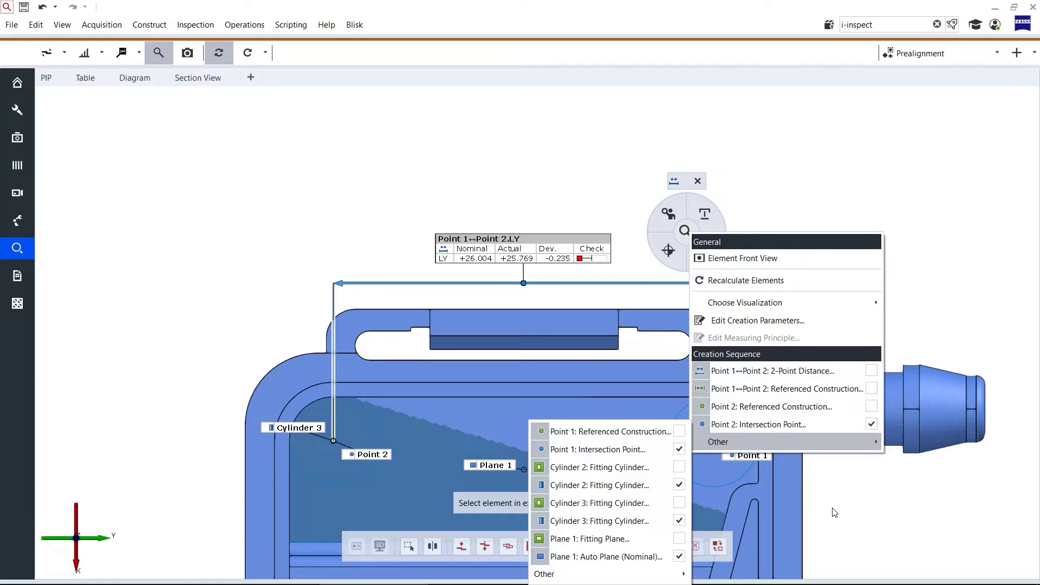
pyautogui.click(701, 455)
pyautogui.moveTo(701, 455); pyautogui.dragTo(577, 220)
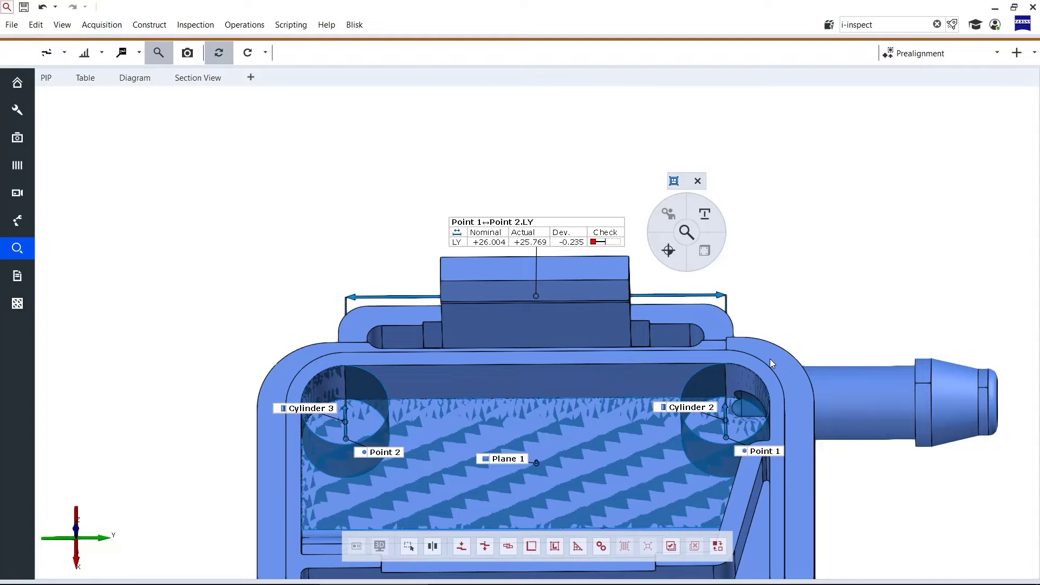
# - Construct a nominal Gaussian best-fit fitting plane with 3 sigma used points on the large recessed inner surface
pyautogui.moveTo(772, 362); pyautogui.dragTo(697, 337, button='right')
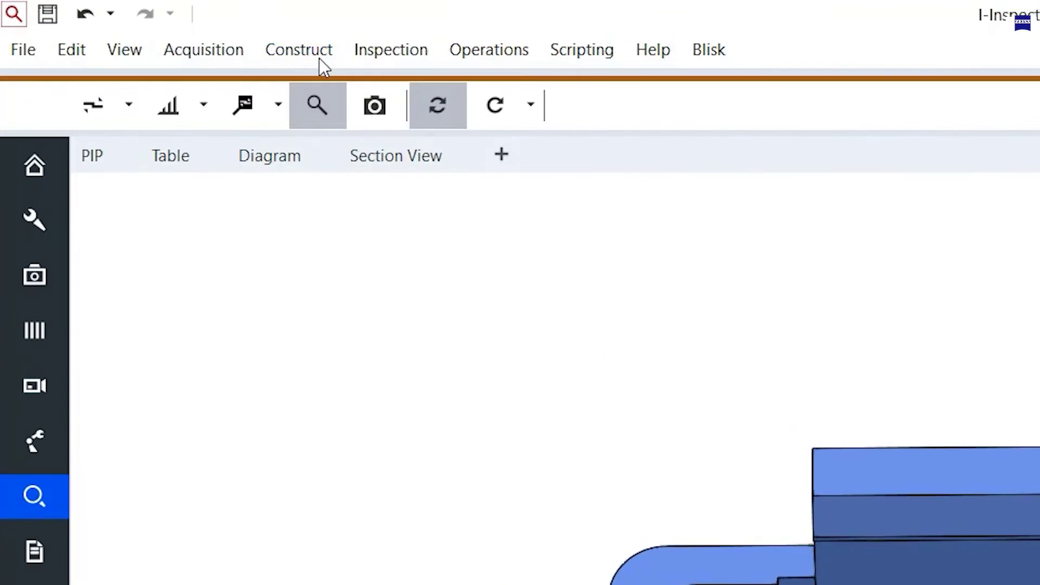
pyautogui.click(150, 25)
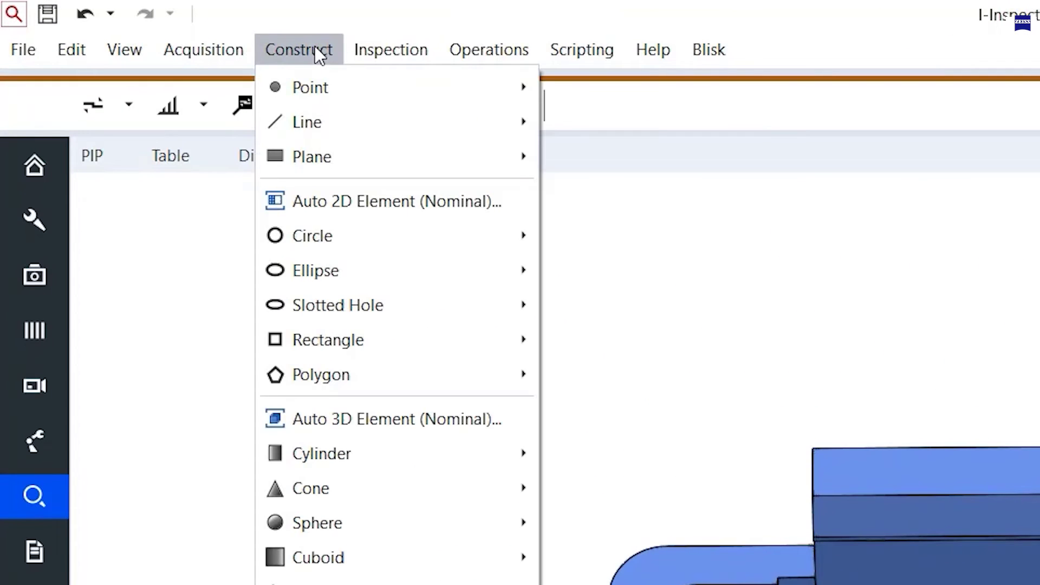
pyautogui.moveTo(332, 156)
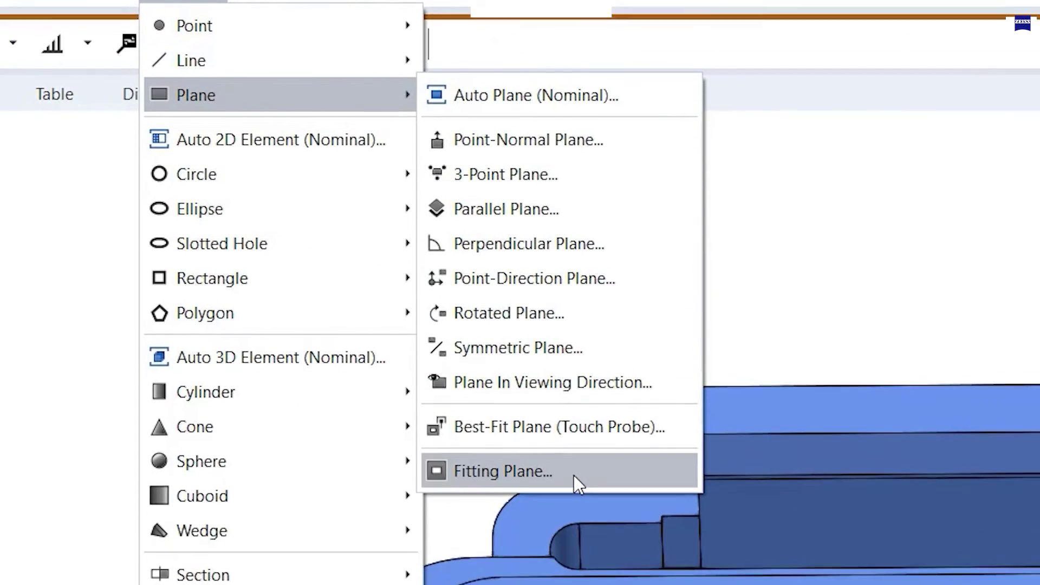
pyautogui.click(687, 537)
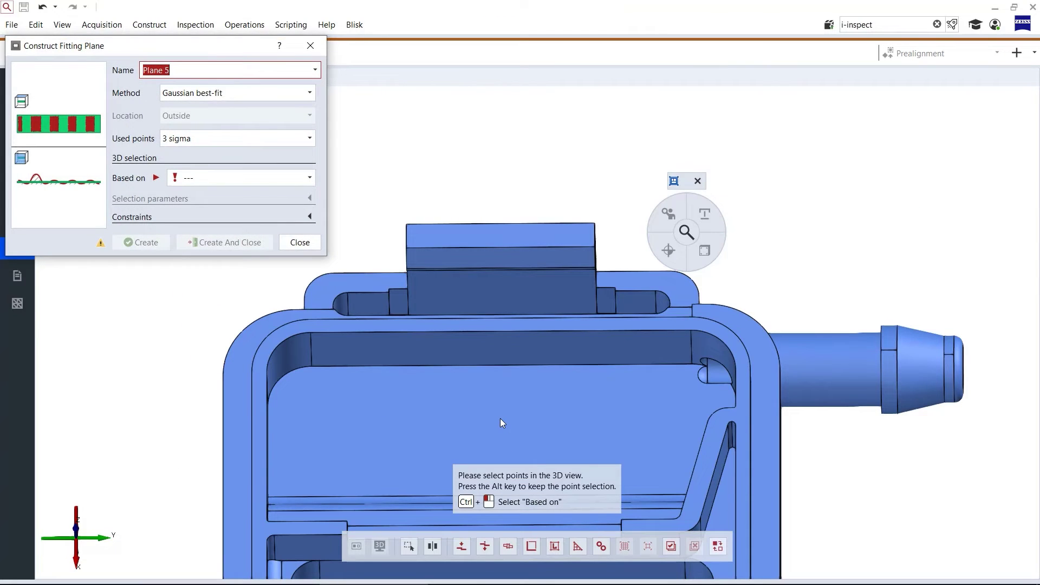
pyautogui.click(502, 423)
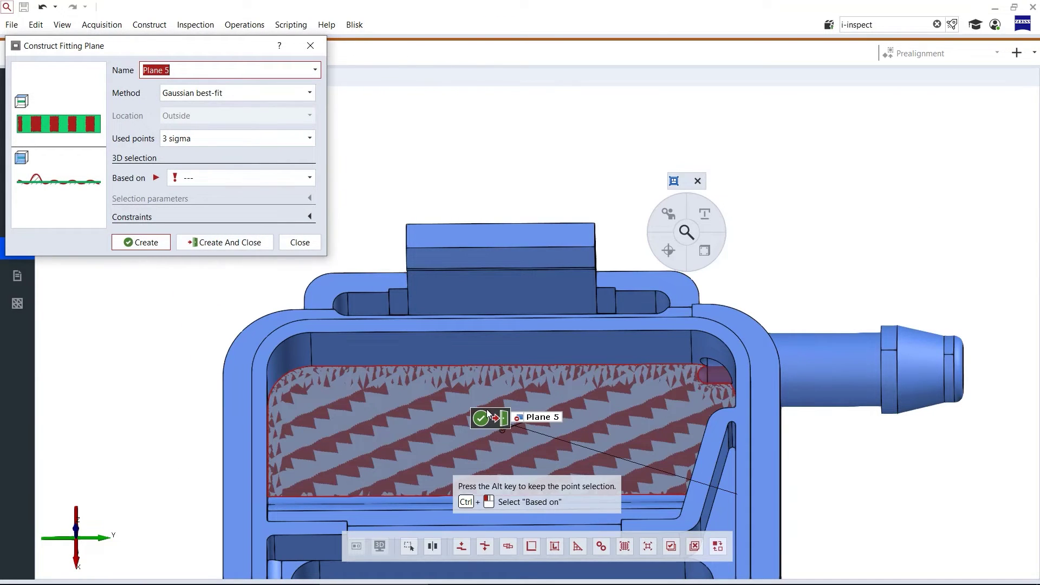
pyautogui.moveTo(579, 431); pyautogui.dragTo(587, 401, button='right')
pyautogui.press('Return')
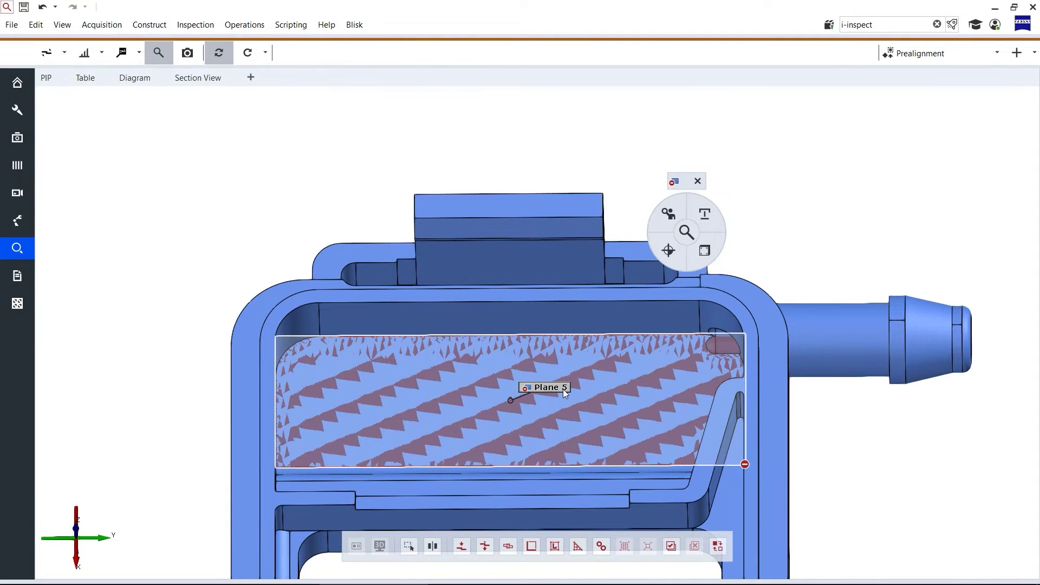
# - Assign the Referenced Construction measuring principle to the new fitting plane and deselect it
pyautogui.moveTo(564, 389); pyautogui.dragTo(530, 369)
pyautogui.moveTo(702, 217)
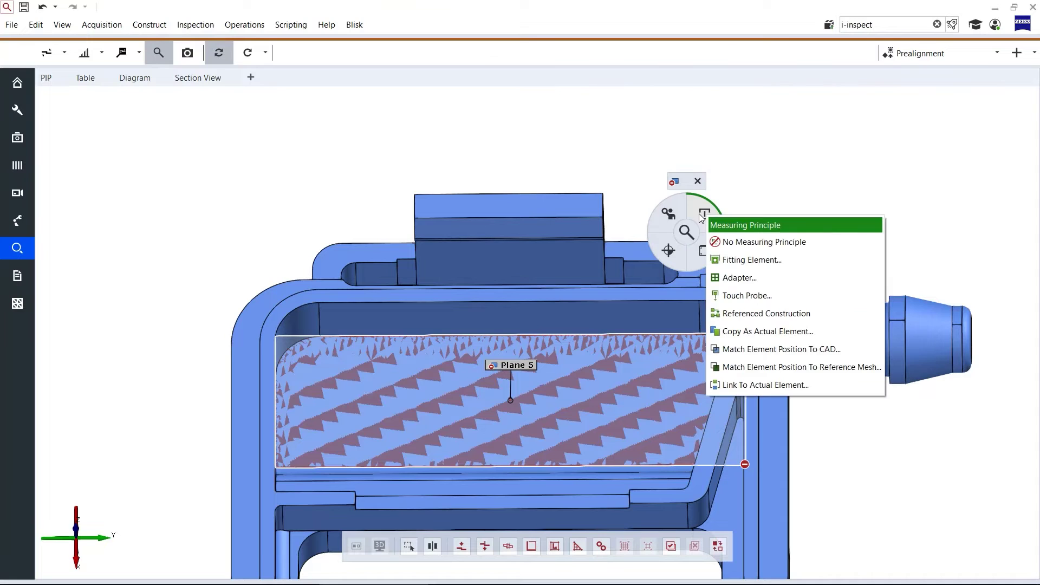
pyautogui.click(837, 313)
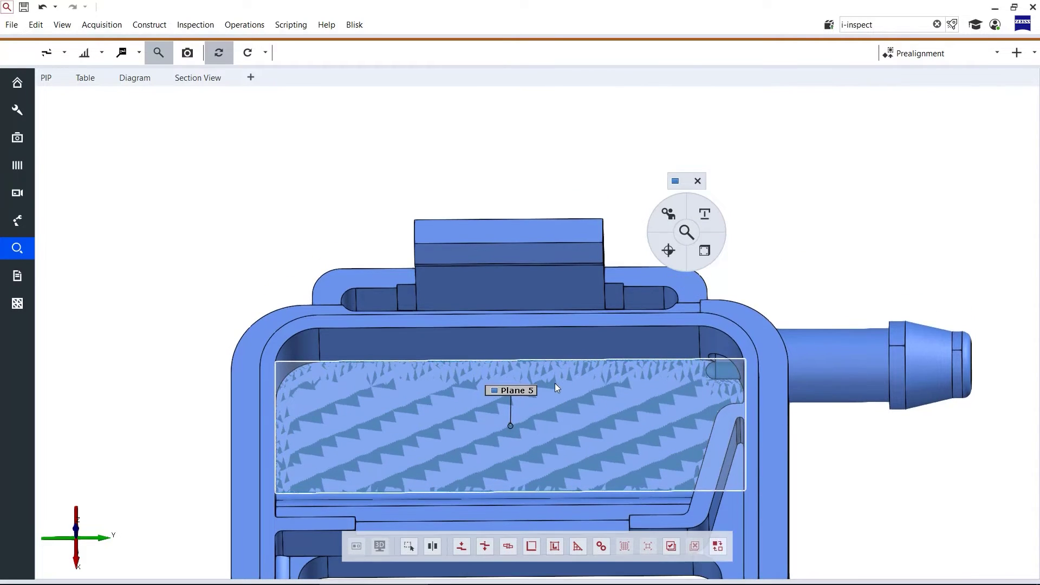
pyautogui.moveTo(532, 391); pyautogui.dragTo(534, 391)
pyautogui.click(780, 291)
pyautogui.moveTo(773, 291); pyautogui.dragTo(738, 279, button='right')
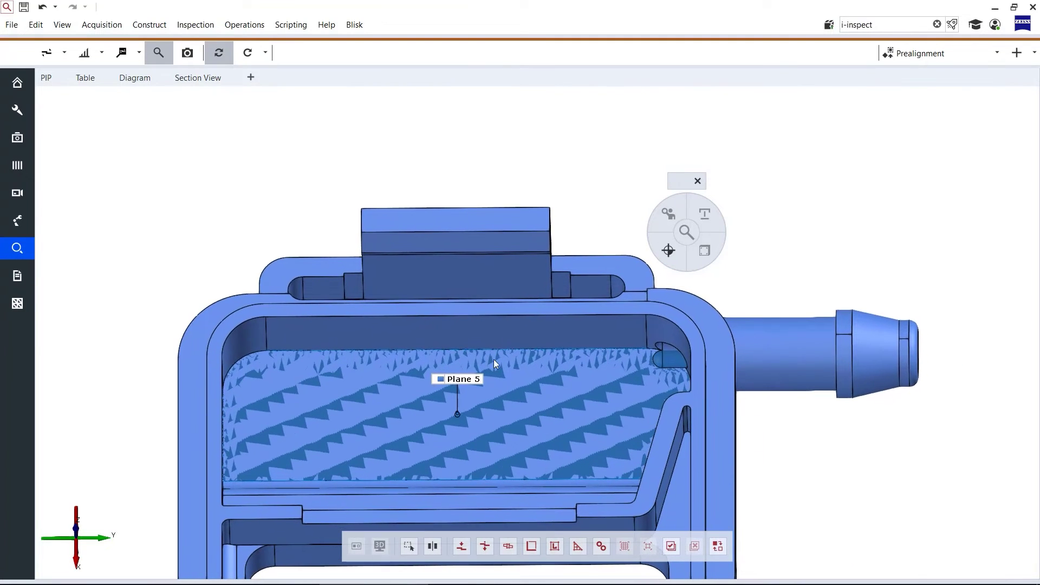
pyautogui.moveTo(614, 397); pyautogui.dragTo(612, 397, button='right')
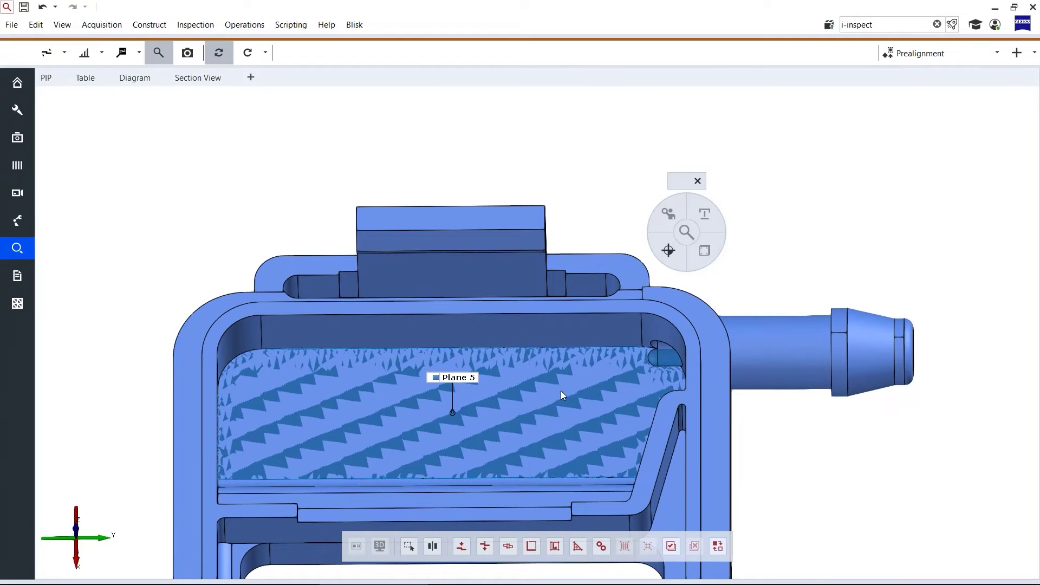
# - Hide the CAD from Plane 5's creation sequence and open the plane's referenced construction for editing
pyautogui.click(475, 378)
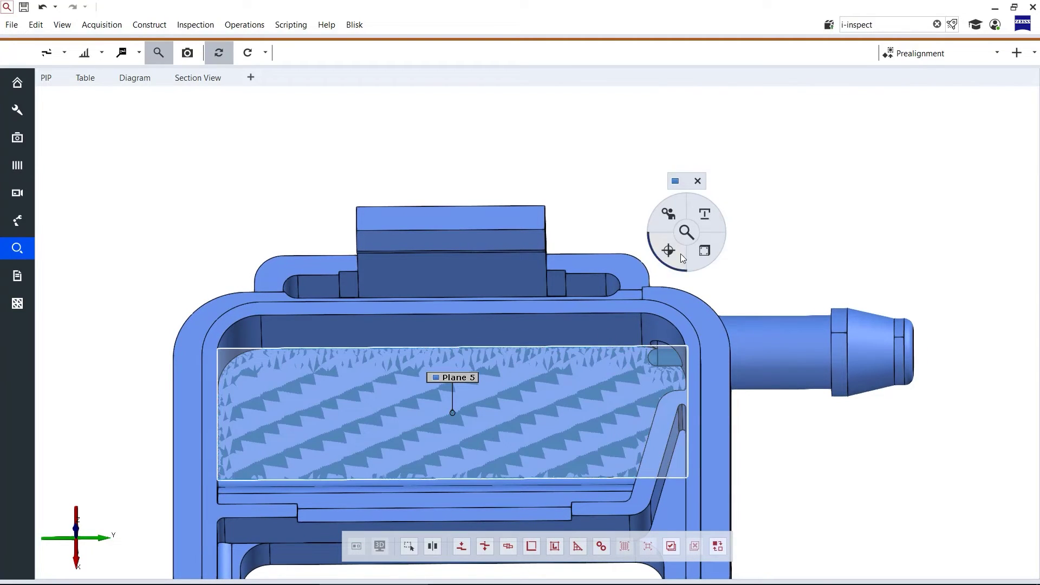
pyautogui.click(686, 234)
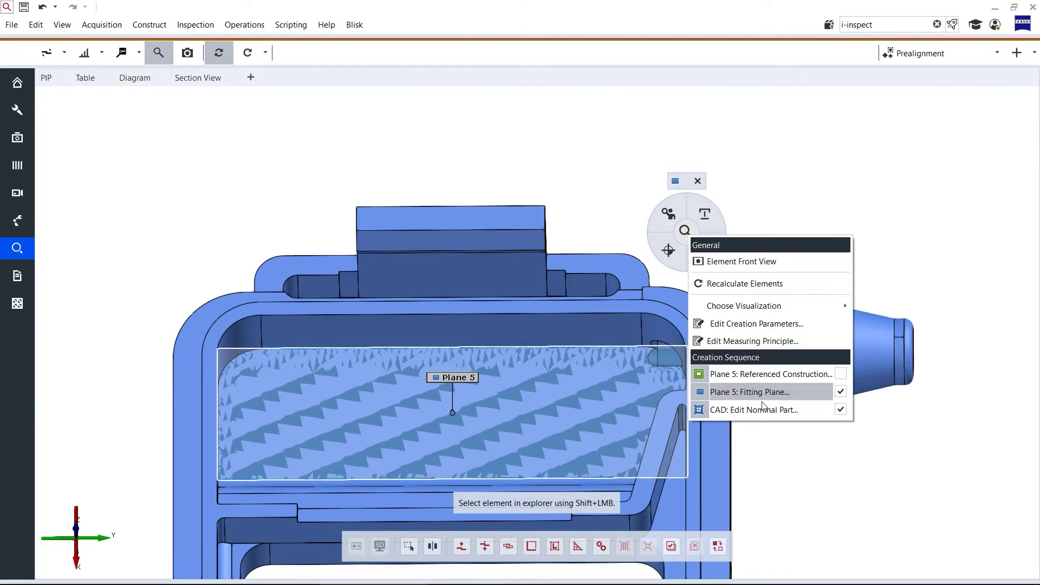
pyautogui.click(840, 410)
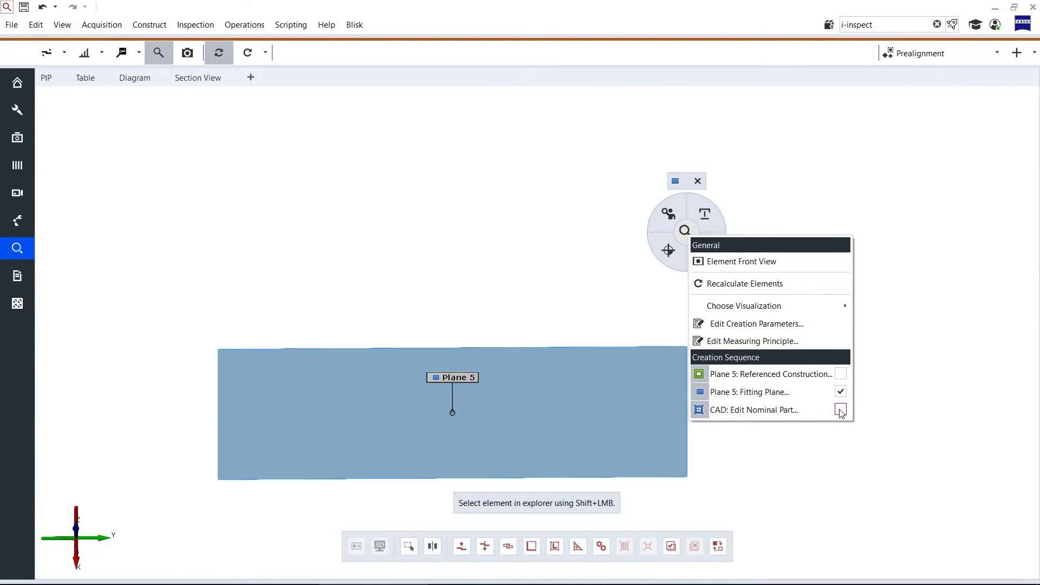
pyautogui.click(771, 374)
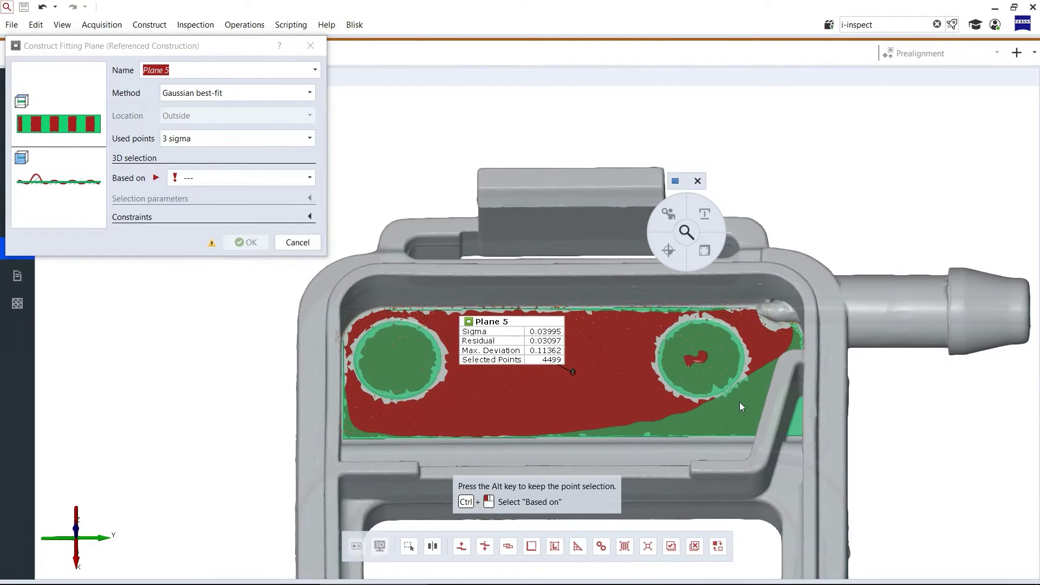
# - Decrease Plane 5's point selection by a distance of 0.20 mm and accept the edited referenced construction
pyautogui.moveTo(605, 360); pyautogui.dragTo(658, 358, button='right')
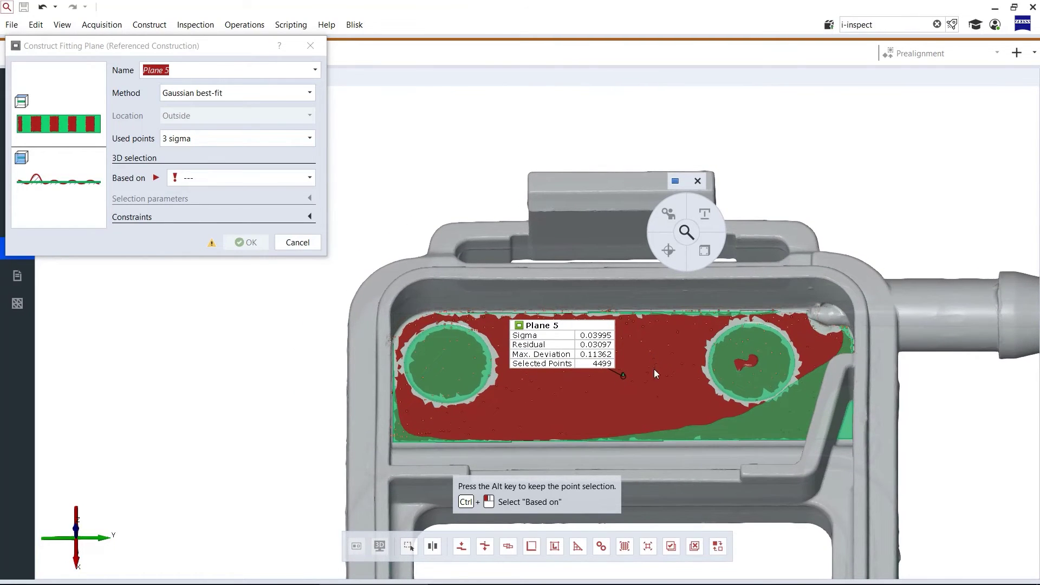
pyautogui.moveTo(236, 52); pyautogui.dragTo(339, 111)
pyautogui.moveTo(619, 304); pyautogui.dragTo(627, 295, button='right')
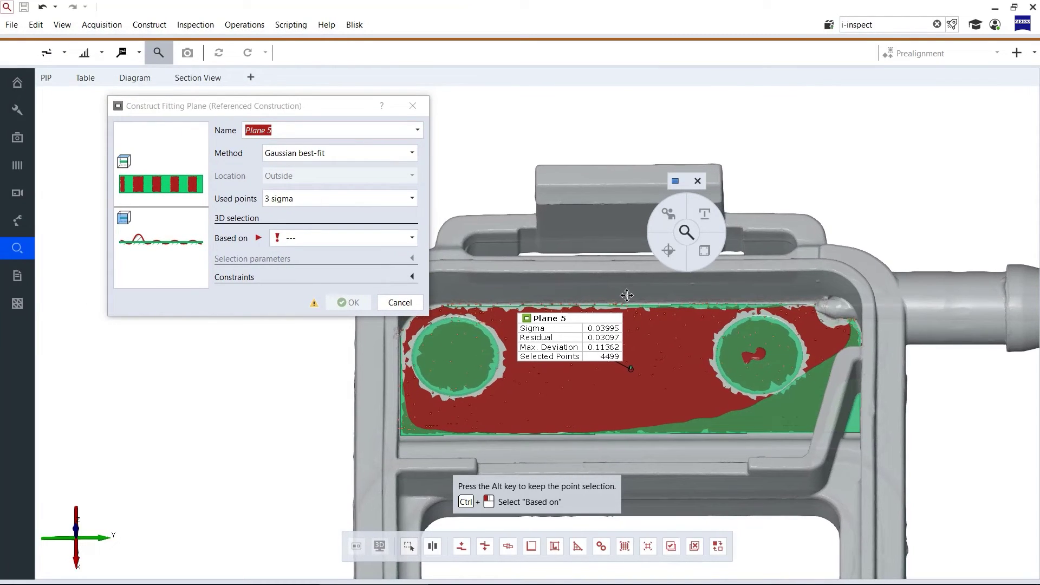
pyautogui.click(647, 546)
pyautogui.click(82, 84)
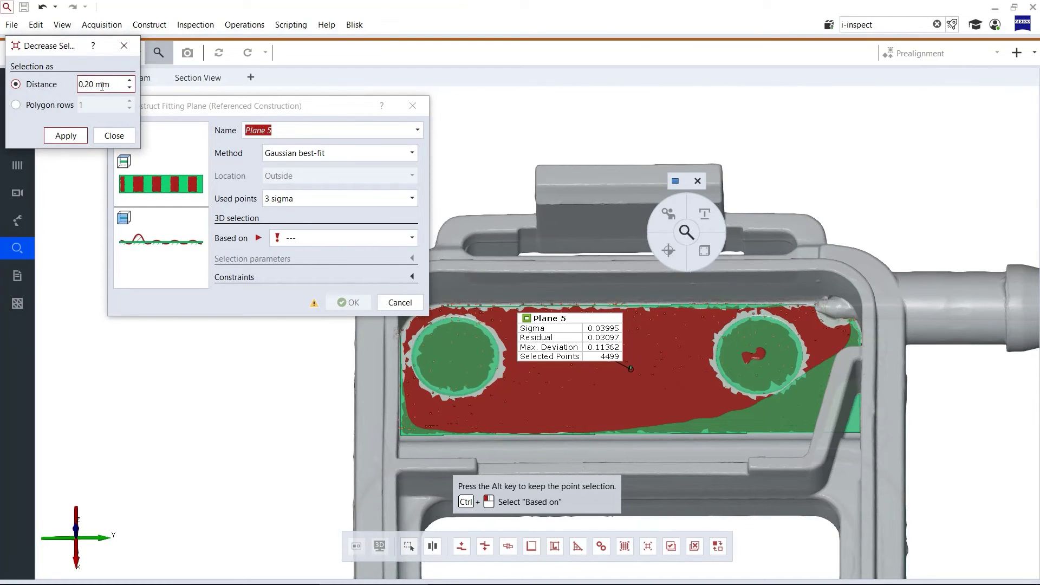
pyautogui.click(66, 136)
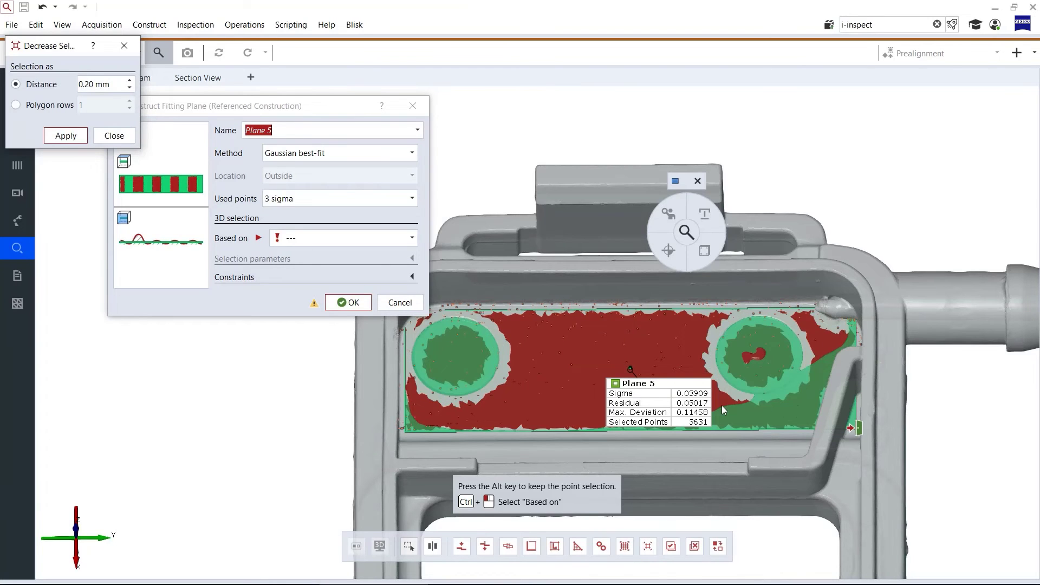
pyautogui.moveTo(721, 405); pyautogui.dragTo(848, 377, button='right')
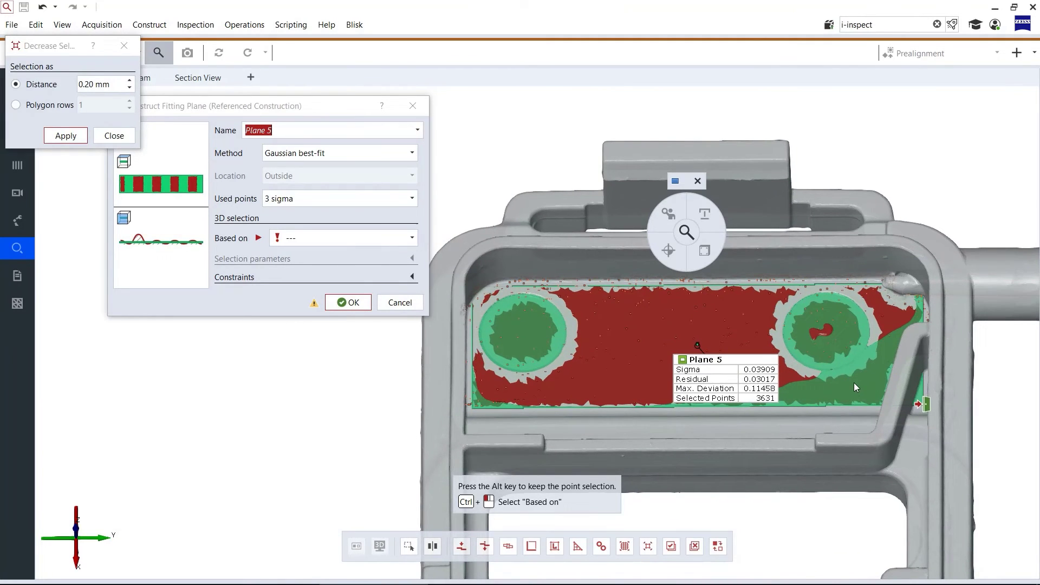
pyautogui.click(114, 137)
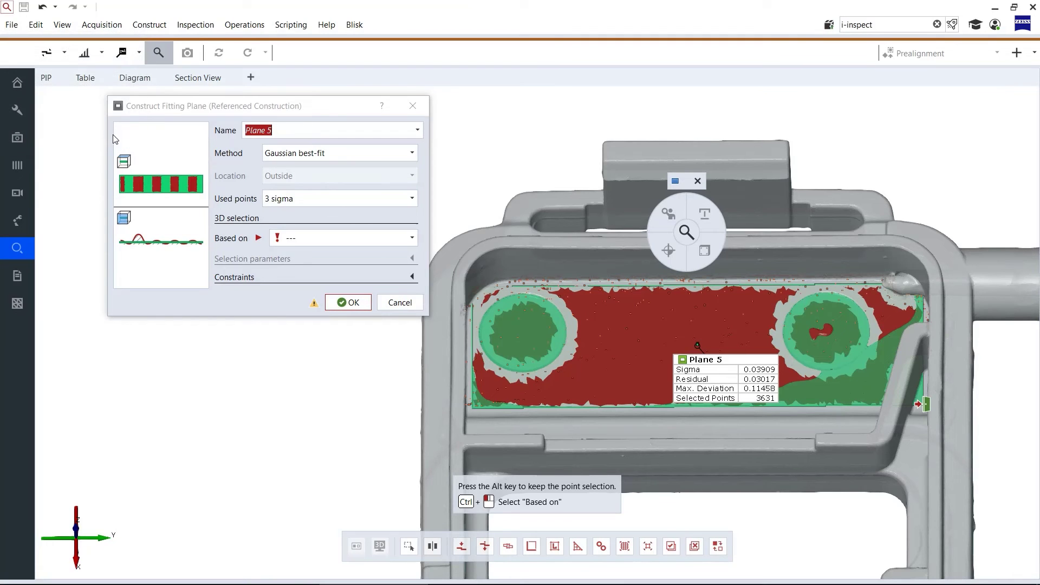
pyautogui.click(351, 302)
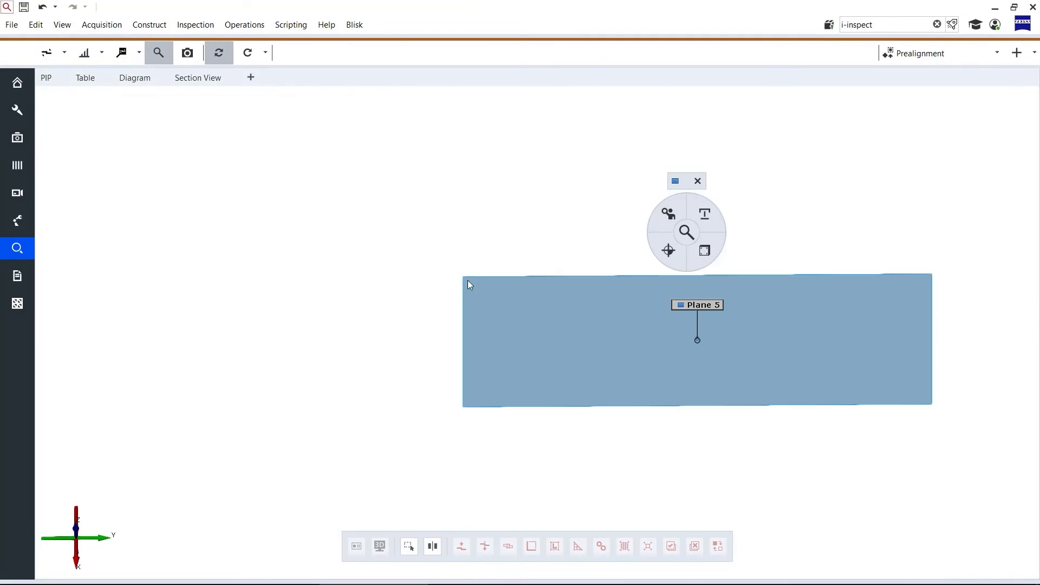
# - Show the nominal CAD from Plane 5's creation sequence and examine the plane on the part
pyautogui.moveTo(594, 316); pyautogui.dragTo(487, 346, button='right')
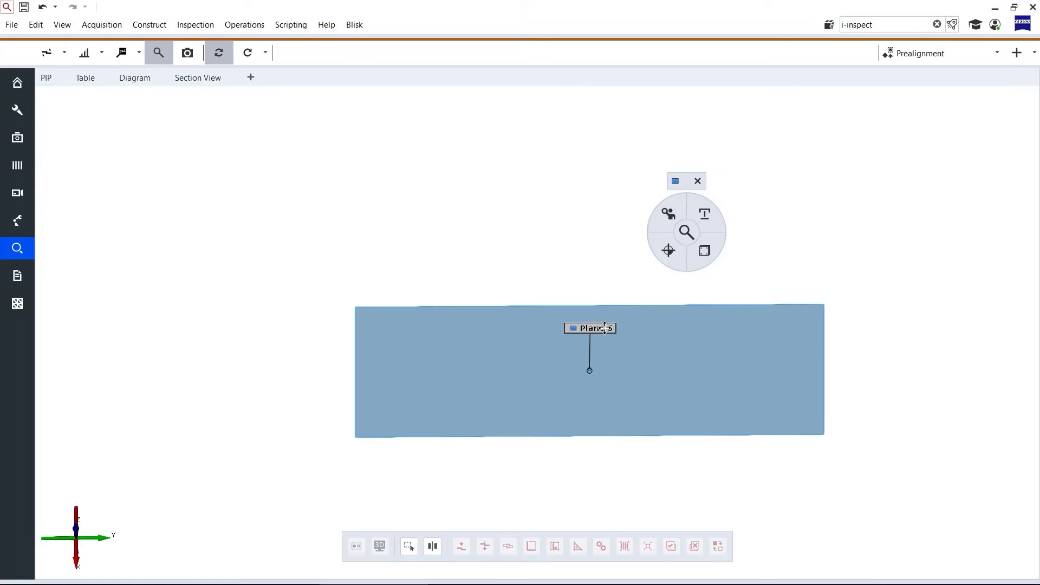
pyautogui.moveTo(605, 327); pyautogui.dragTo(605, 333)
pyautogui.click(685, 232)
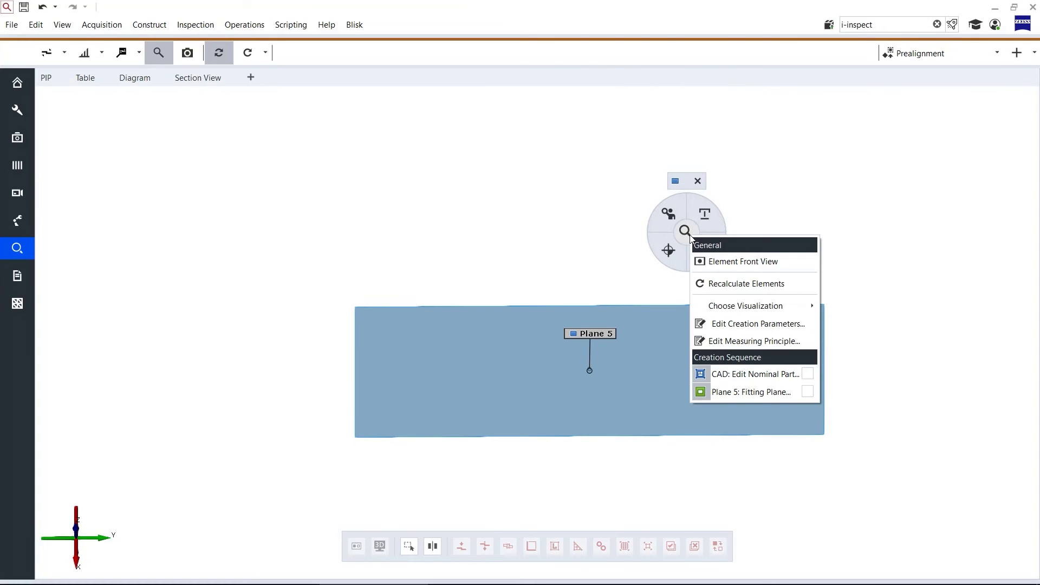
pyautogui.click(807, 375)
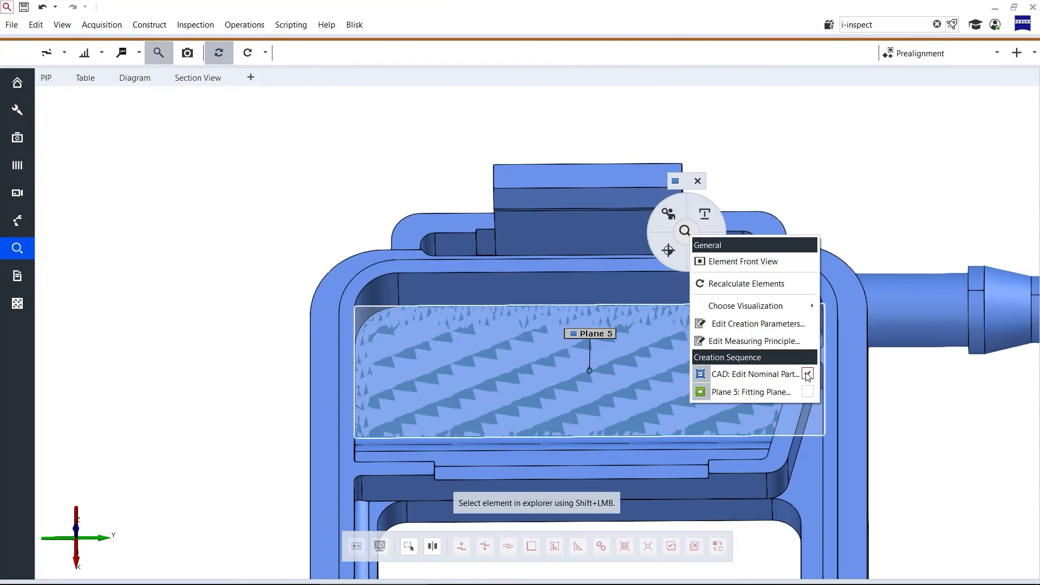
pyautogui.moveTo(883, 241); pyautogui.dragTo(766, 274, button='right')
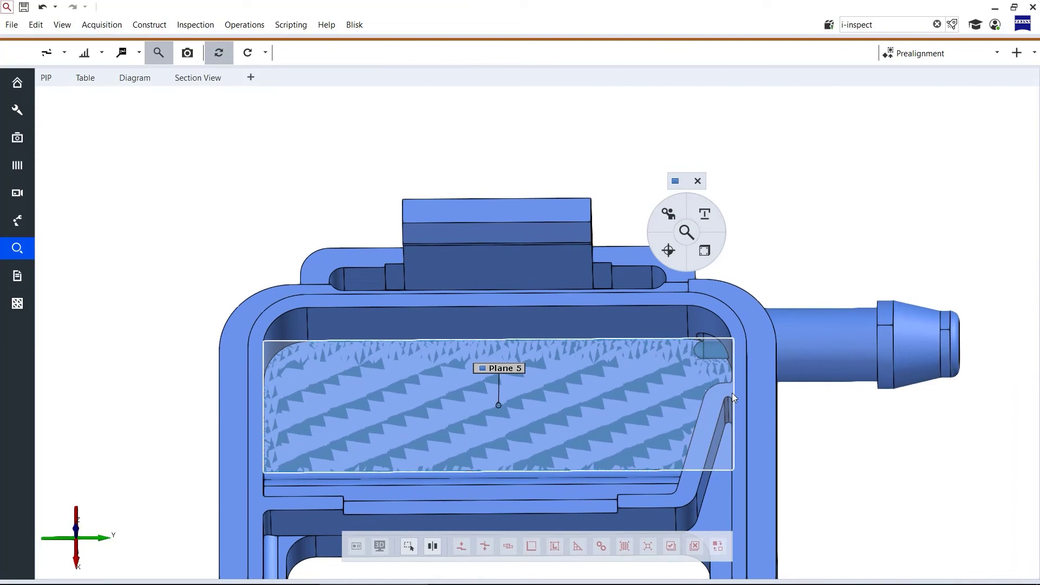